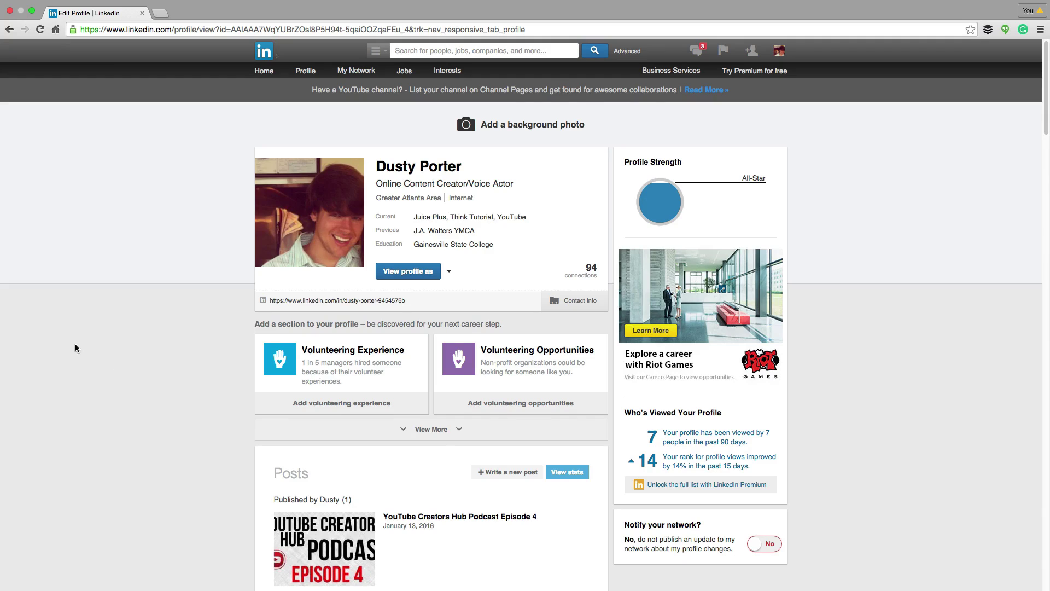
Step: Open a blank post editor from the profile's Posts section and dismiss the 'Add rich media' tip
scroll(130, 425, "down", 8)
scroll(129, 422, "up", 8)
scroll(183, 329, "down", 2)
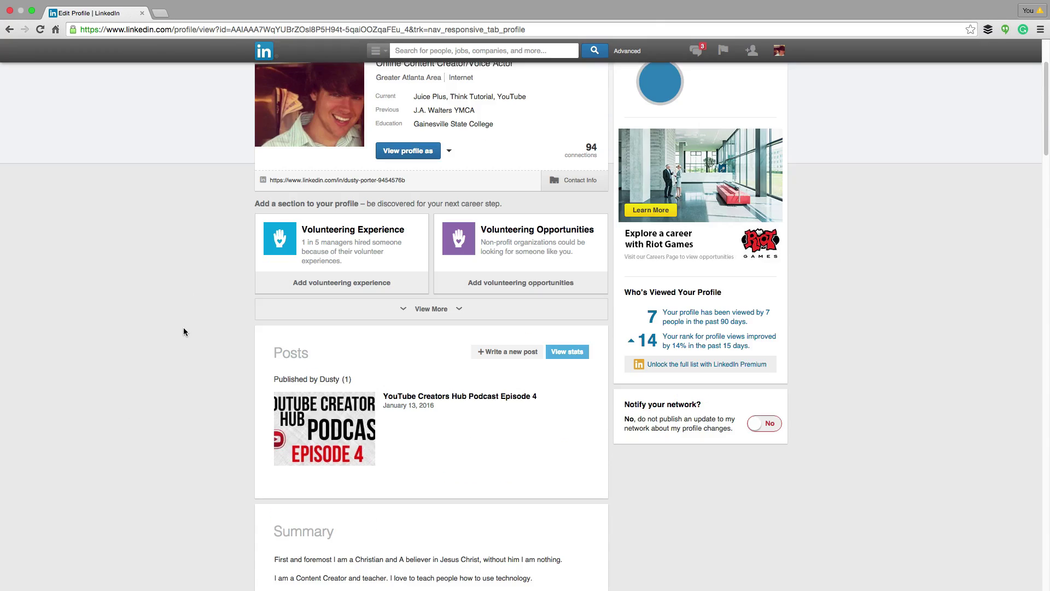
scroll(182, 327, "down", 1)
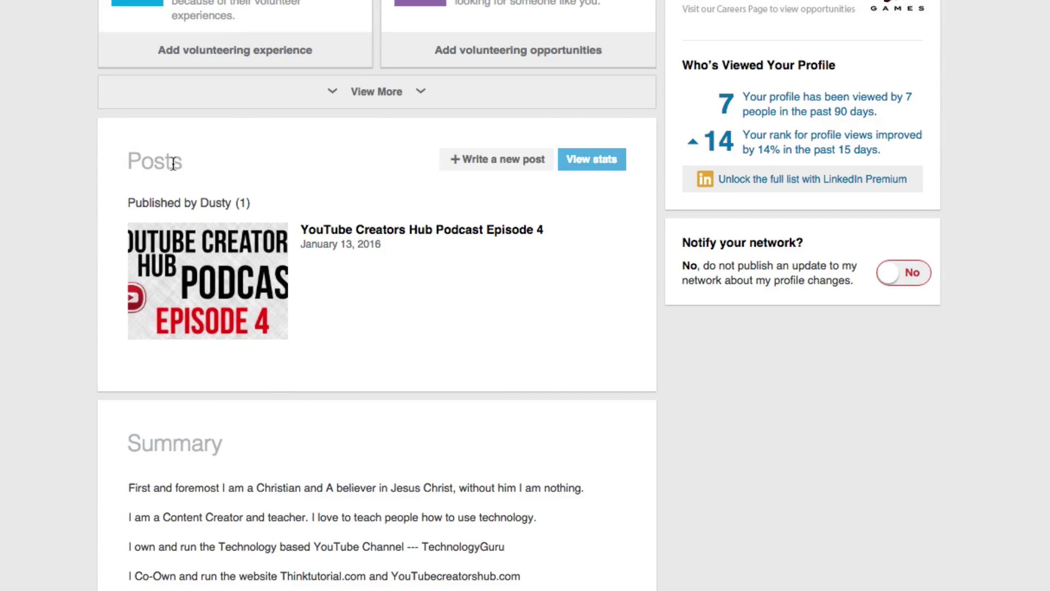
left_click_drag(175, 162, 126, 163)
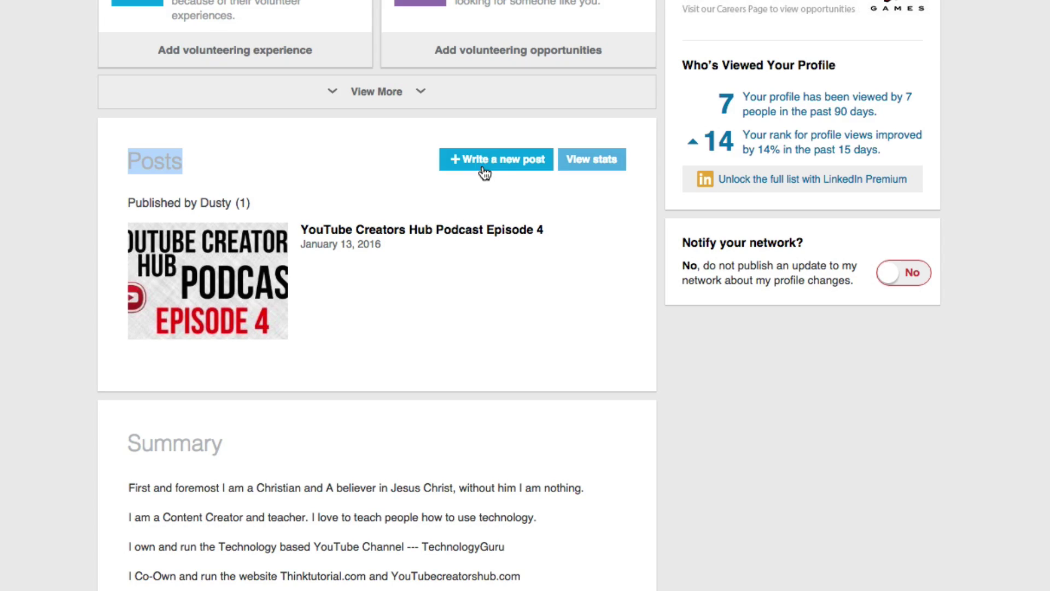
left_click(512, 171)
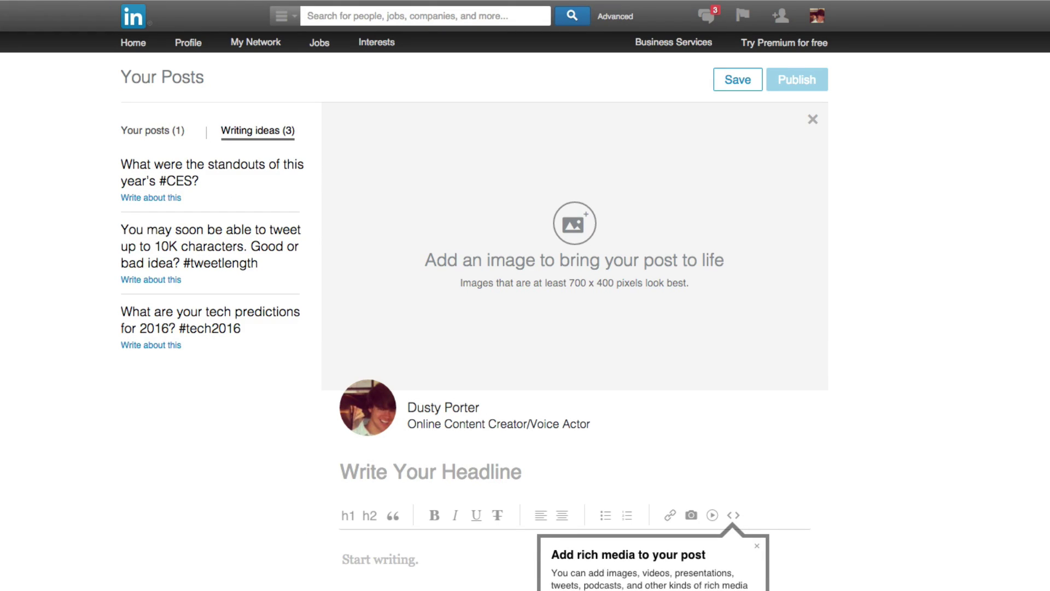
left_click(757, 546)
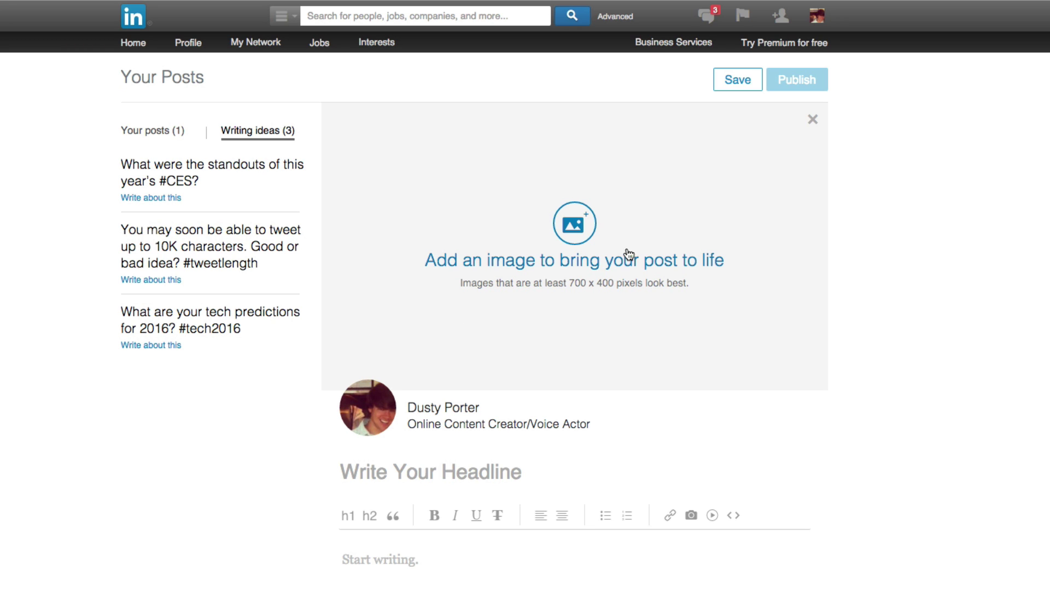
Step: Upload the Desktop file 'YTCH Podcast Episode...Tube.jpg' as the post's cover image
left_click(525, 238)
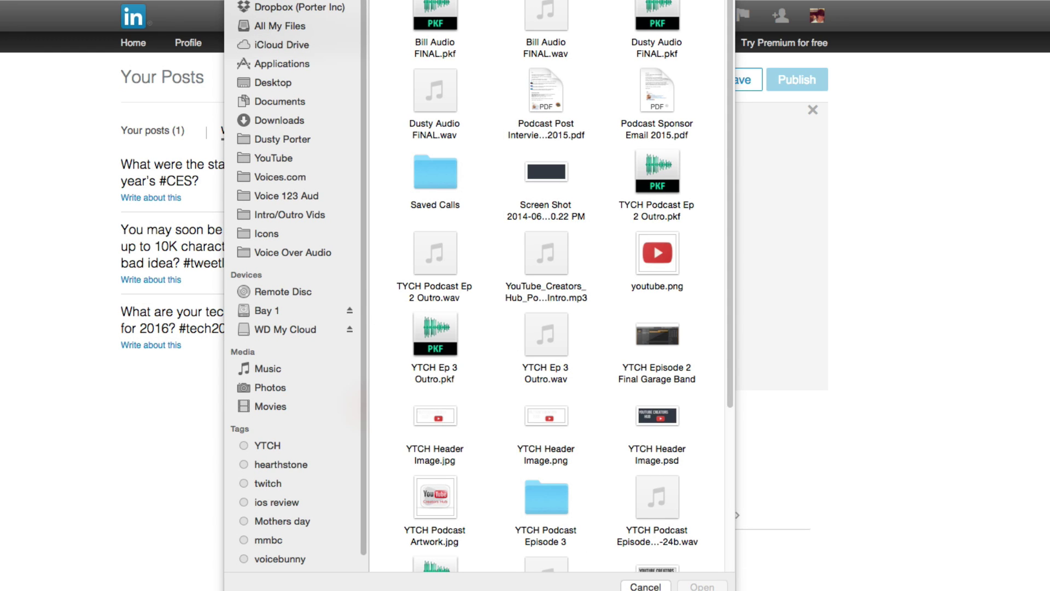
left_click(645, 587)
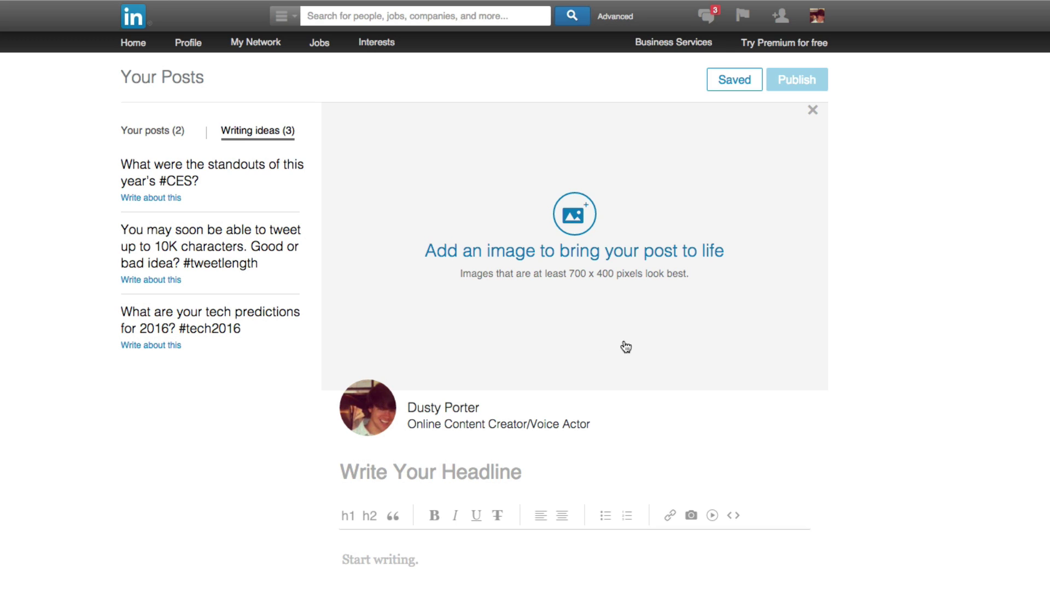
left_click(579, 231)
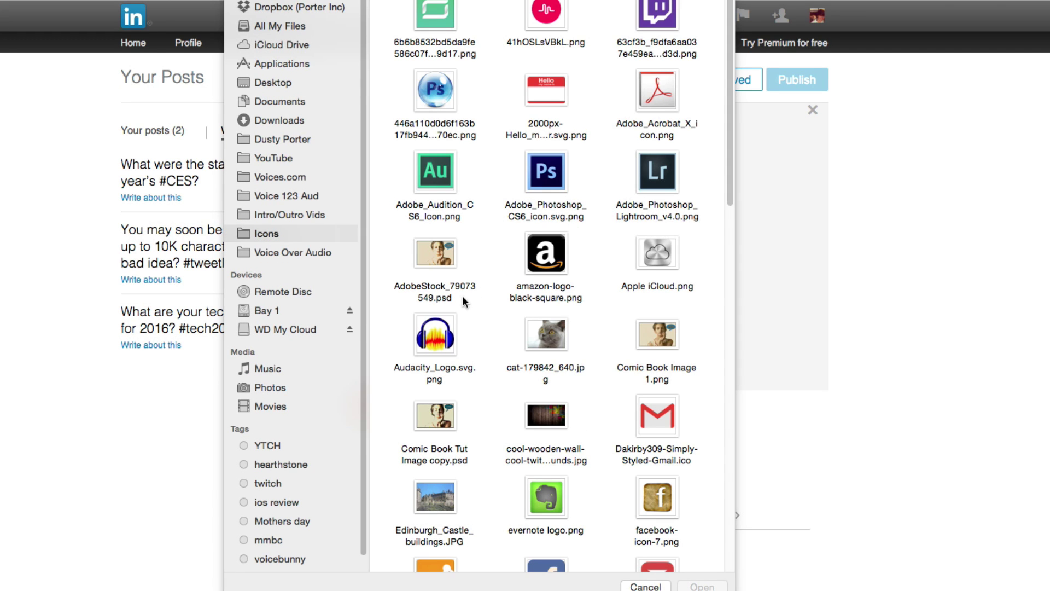
left_click(284, 82)
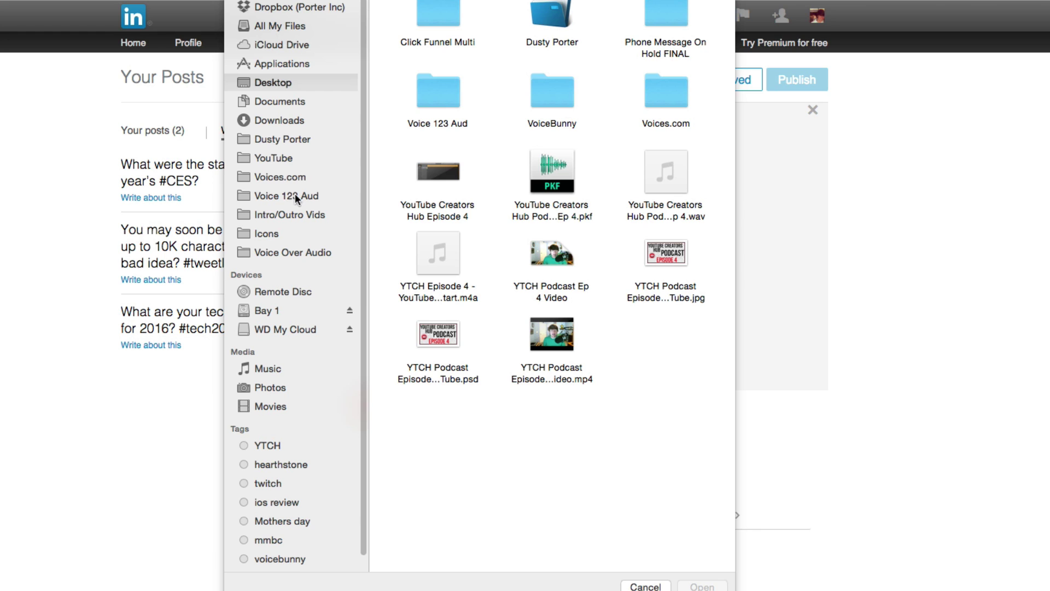
left_click(637, 296)
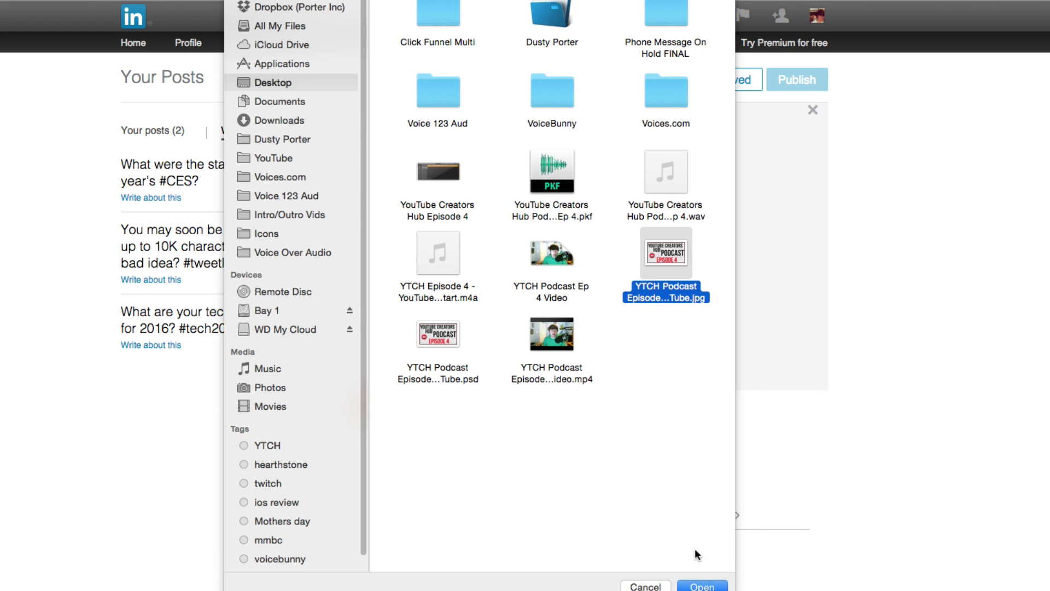
left_click(702, 585)
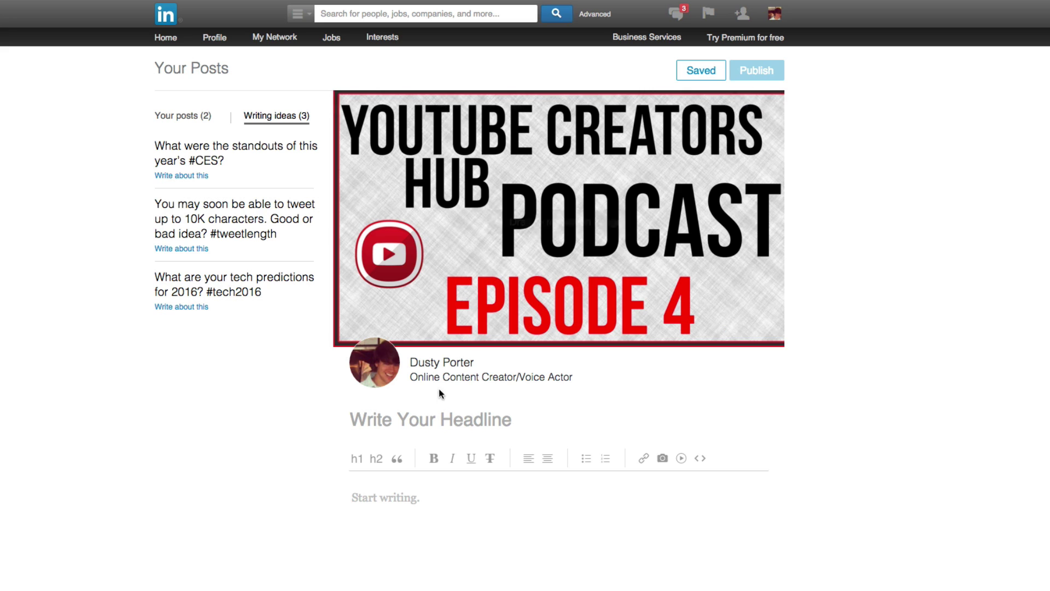
Step: Enter the headline 'Title Your Post', correcting the mistyped capital O
left_click_drag(410, 363, 475, 363)
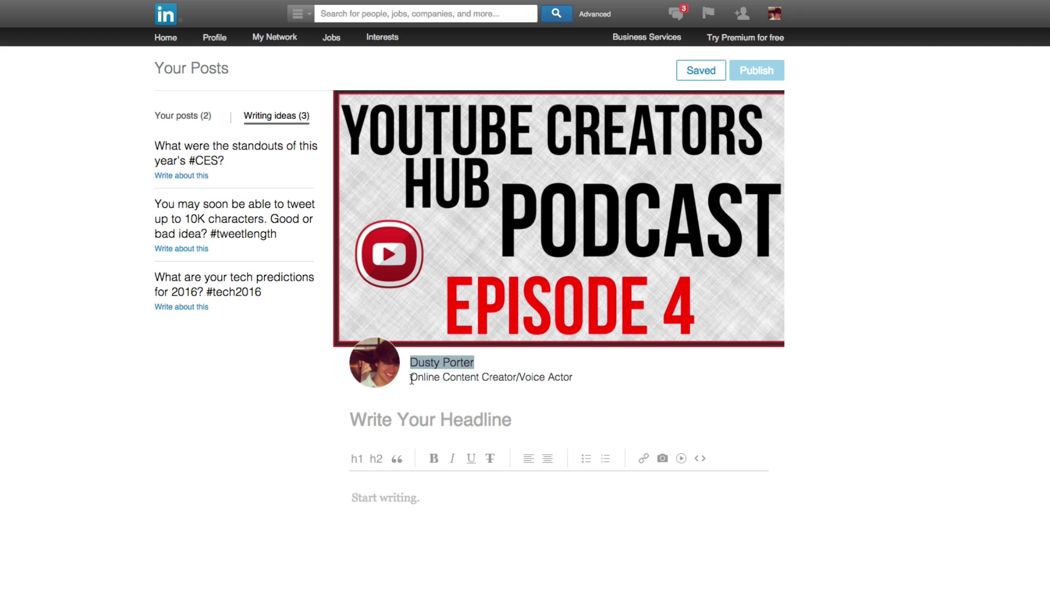
left_click_drag(412, 379, 574, 380)
left_click(563, 415)
scroll(562, 415, "down", 2)
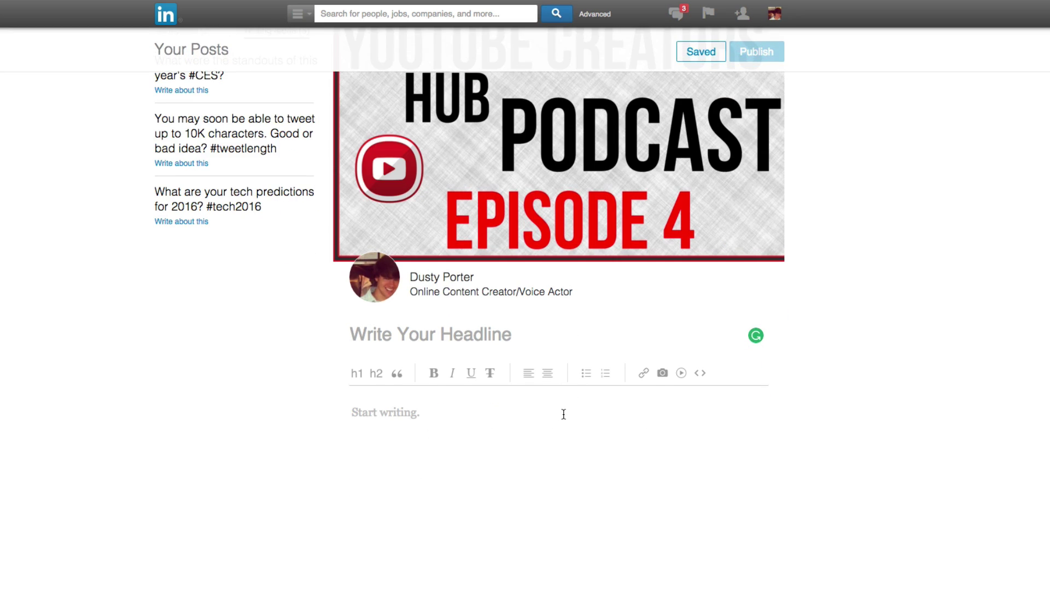
left_click(389, 337)
type("Title Your ")
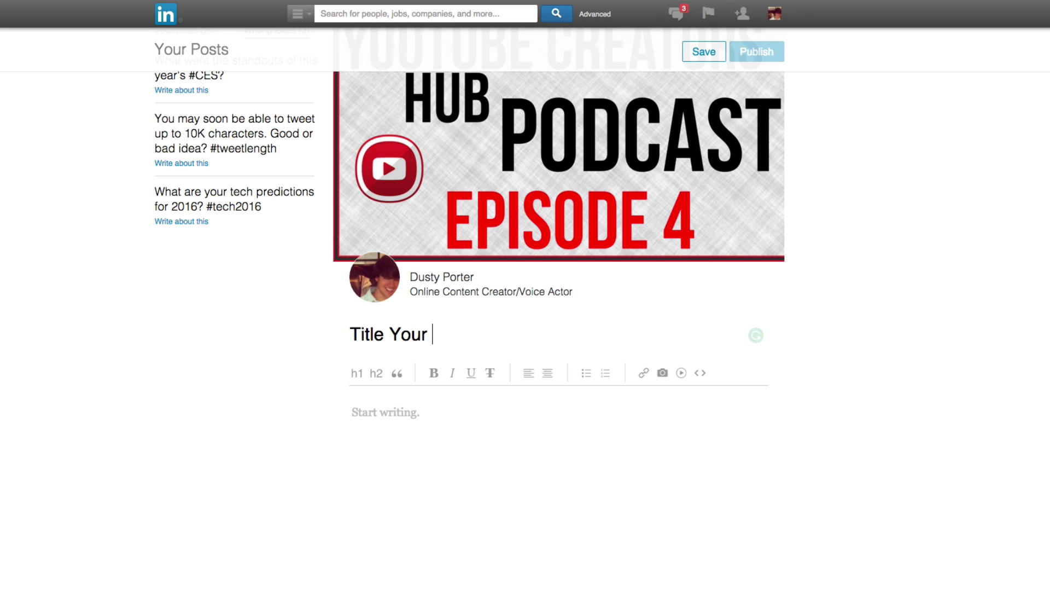
type("POst")
key("BackSpace")
key("BackSpace")
key("BackSpace")
type("ost")
left_click_drag(492, 335, 335, 337)
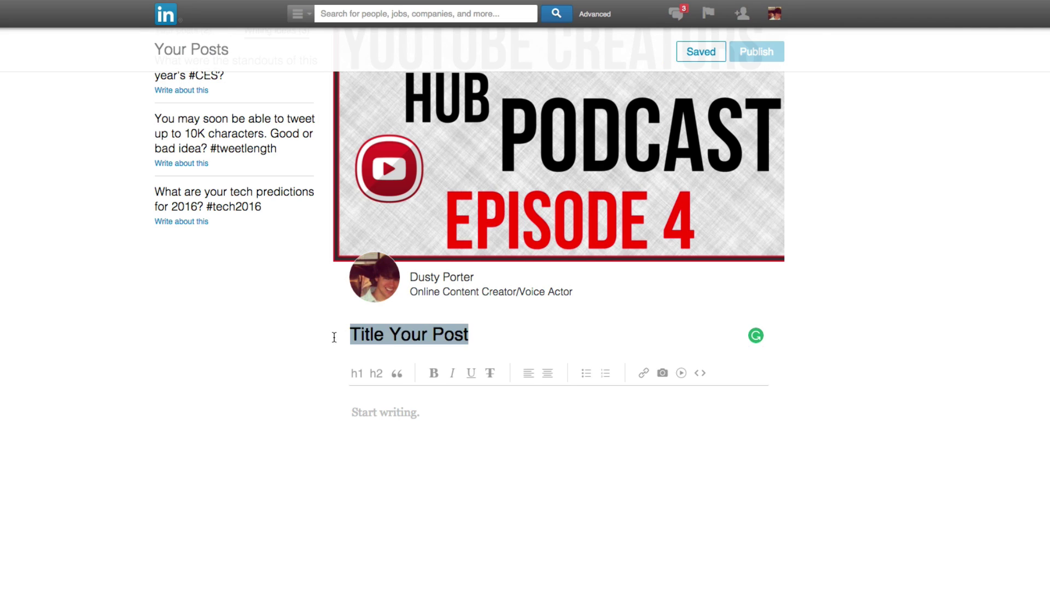
Step: Begin the post body with 'Begin the post...'
left_click(369, 426)
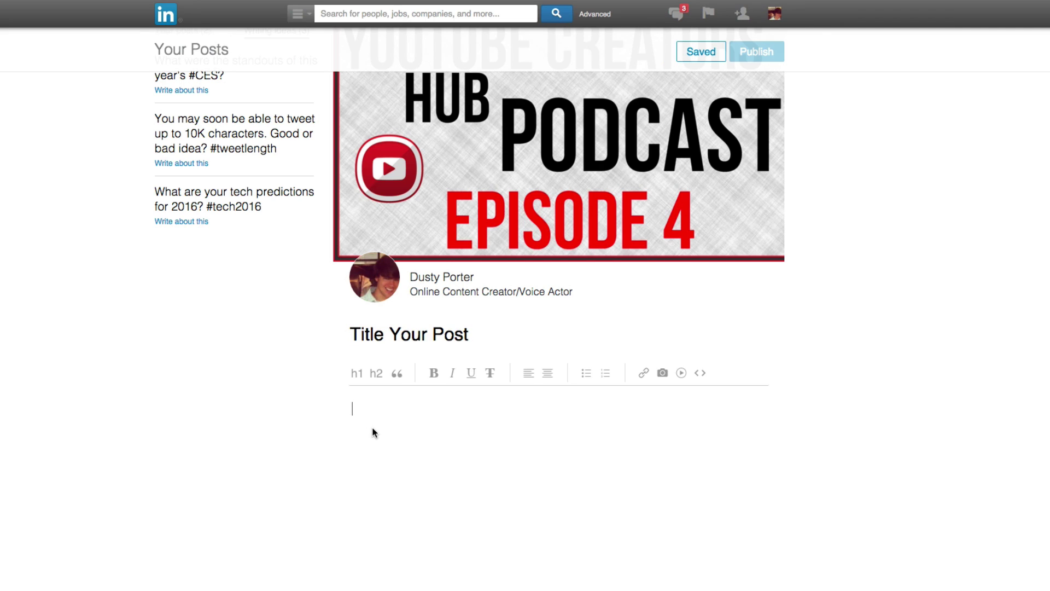
type("Begin the po")
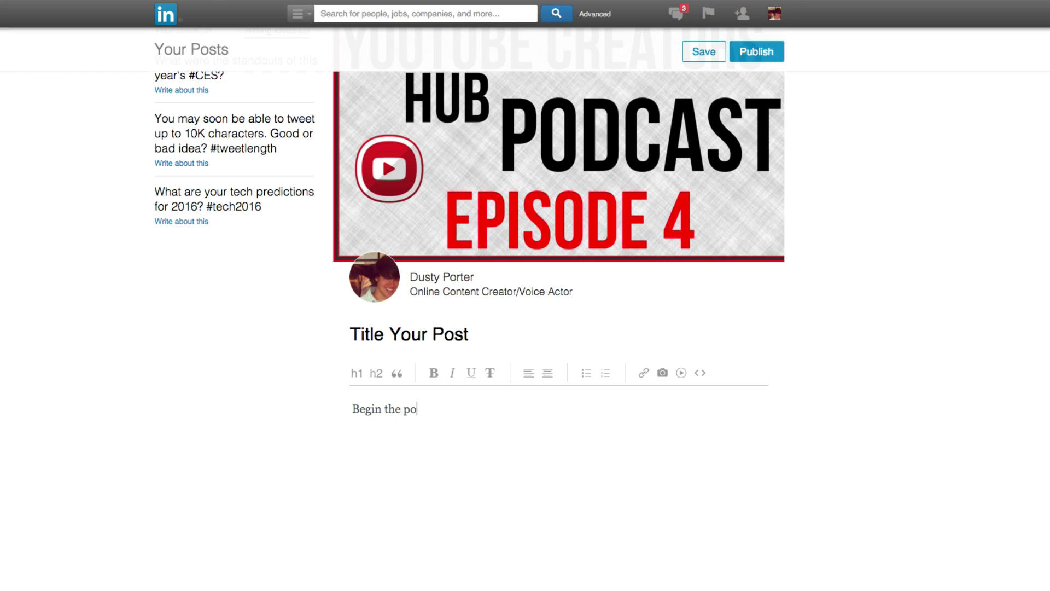
type("st...")
scroll(379, 494, "down", 2)
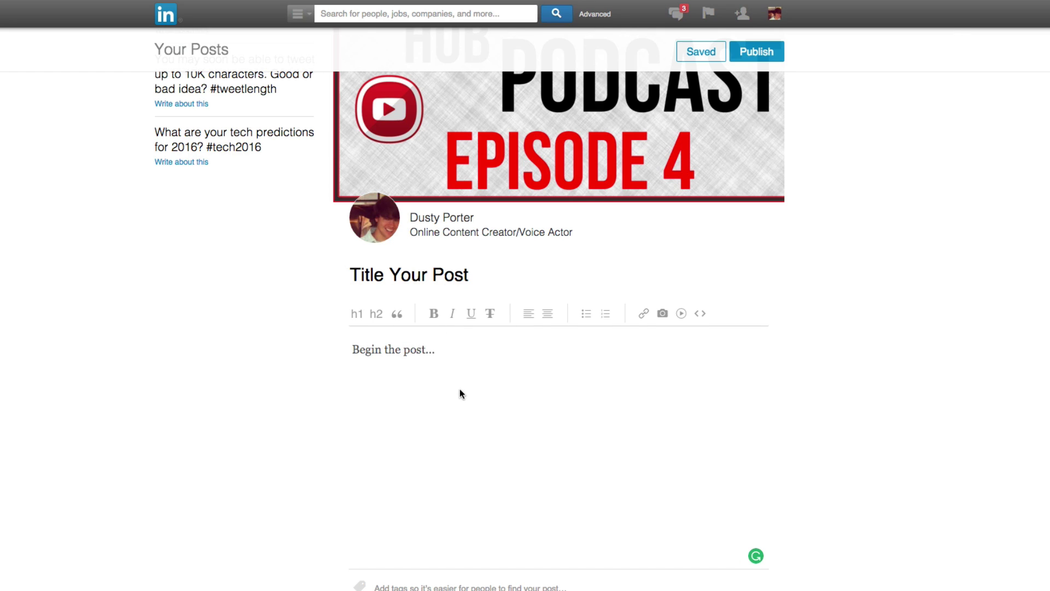
Step: Try heading, alignment and list styles on 'Begin the post...', leaving it left-aligned without numbering
triple_click(378, 350)
left_click(357, 313)
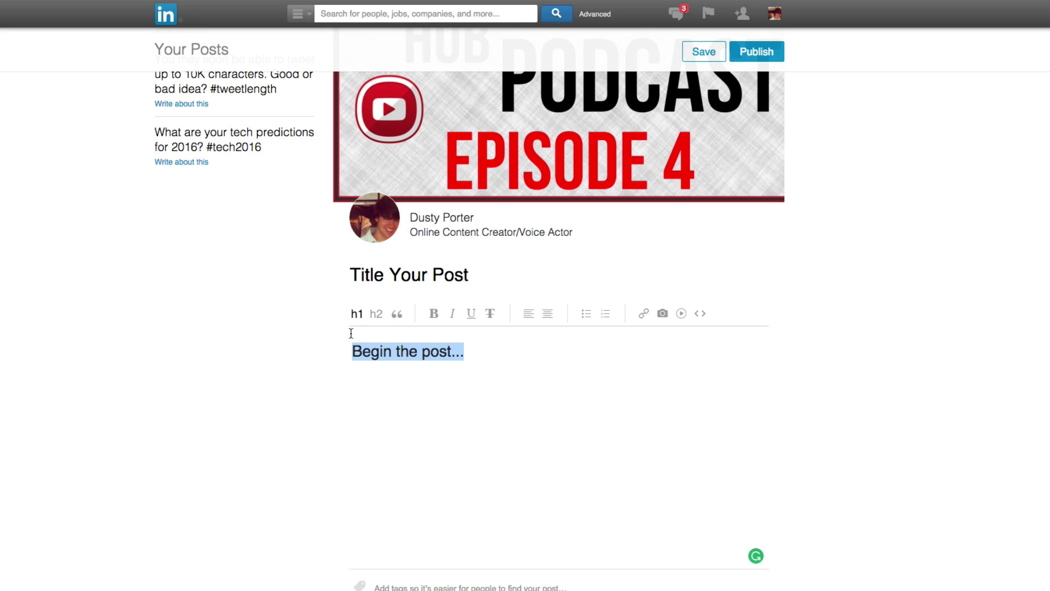
left_click(377, 313)
left_click(357, 314)
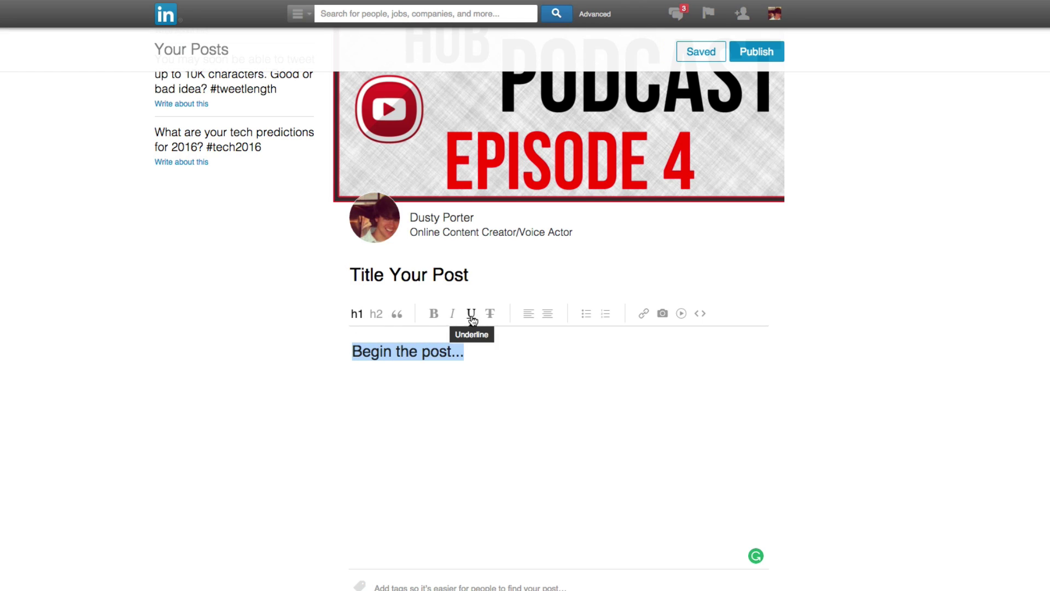
left_click(548, 314)
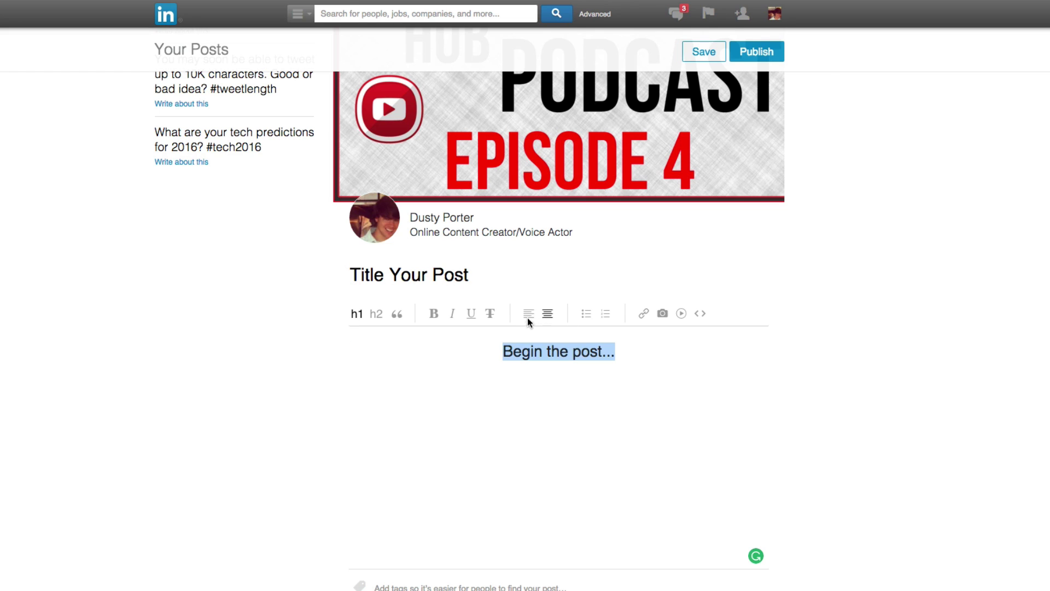
left_click(528, 318)
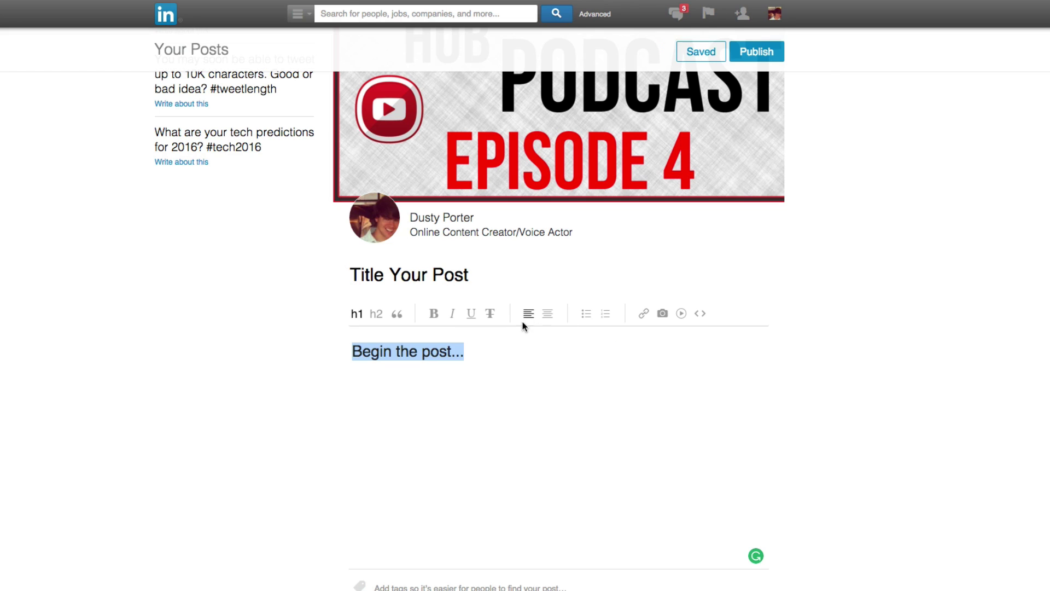
left_click(587, 314)
left_click(606, 315)
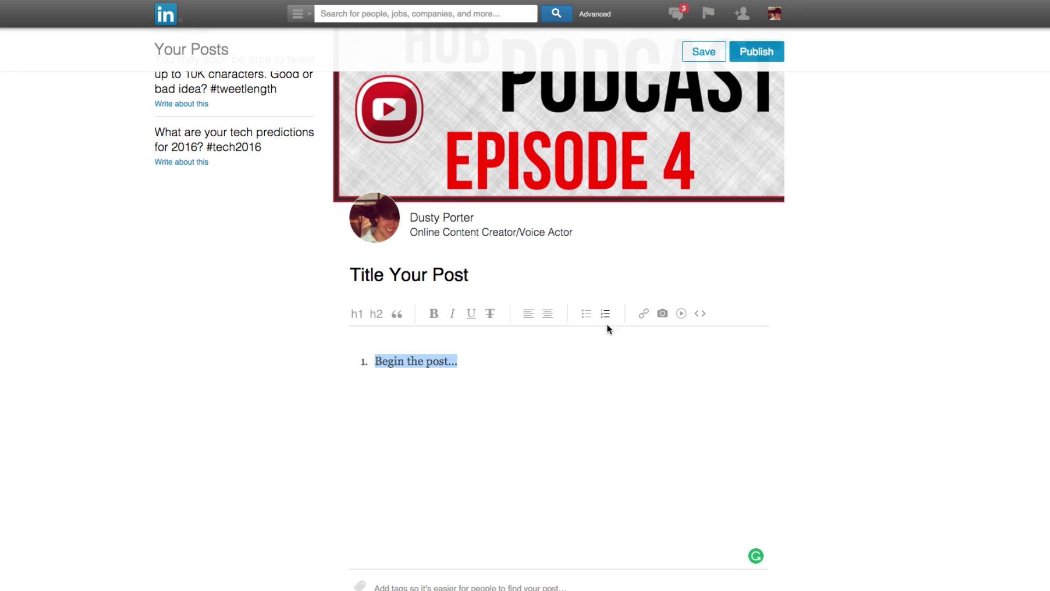
left_click(353, 323)
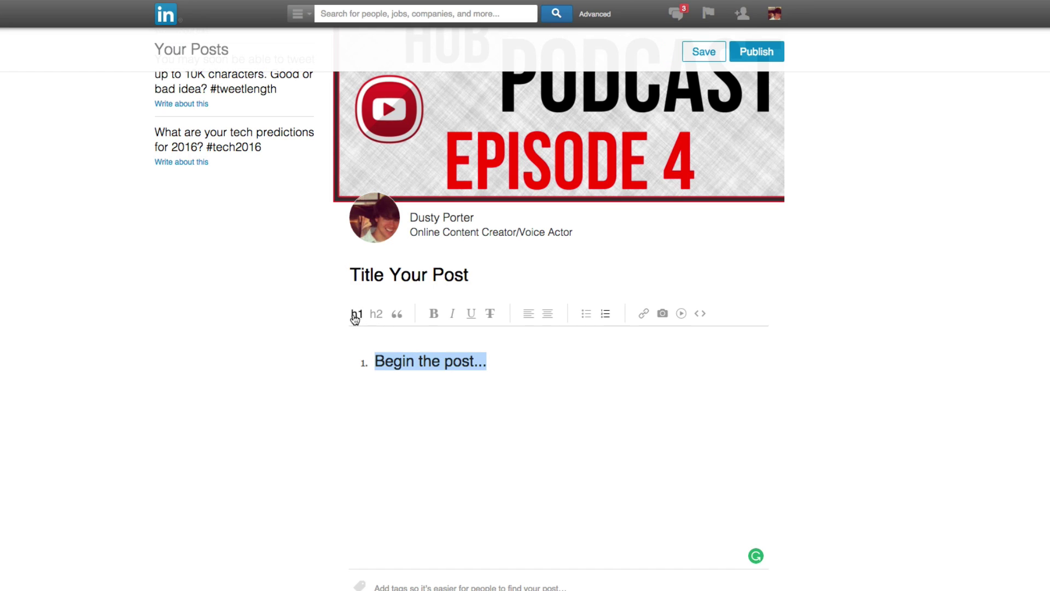
left_click(608, 319)
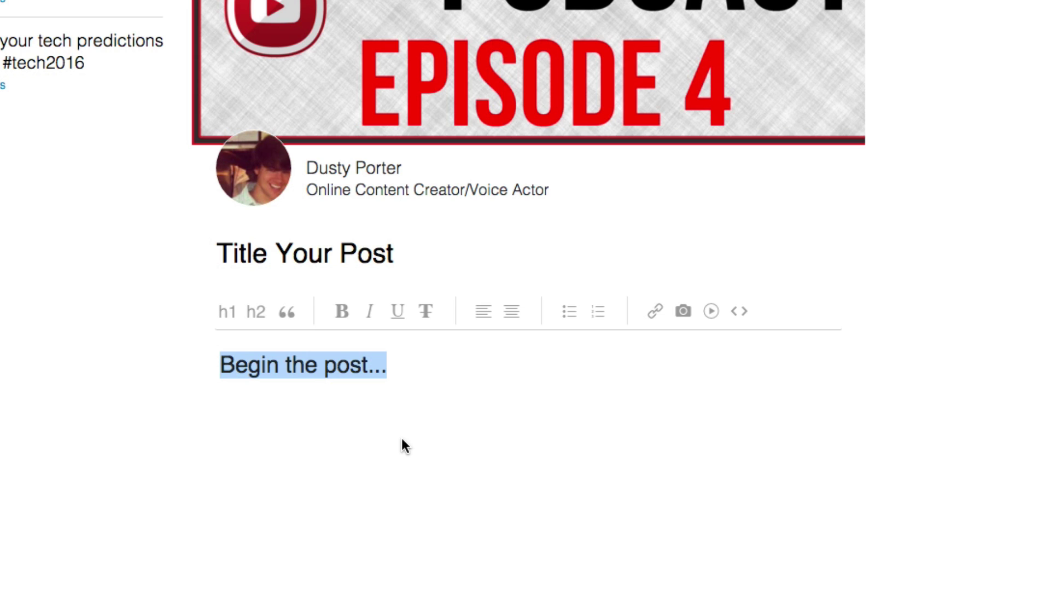
left_click(656, 311)
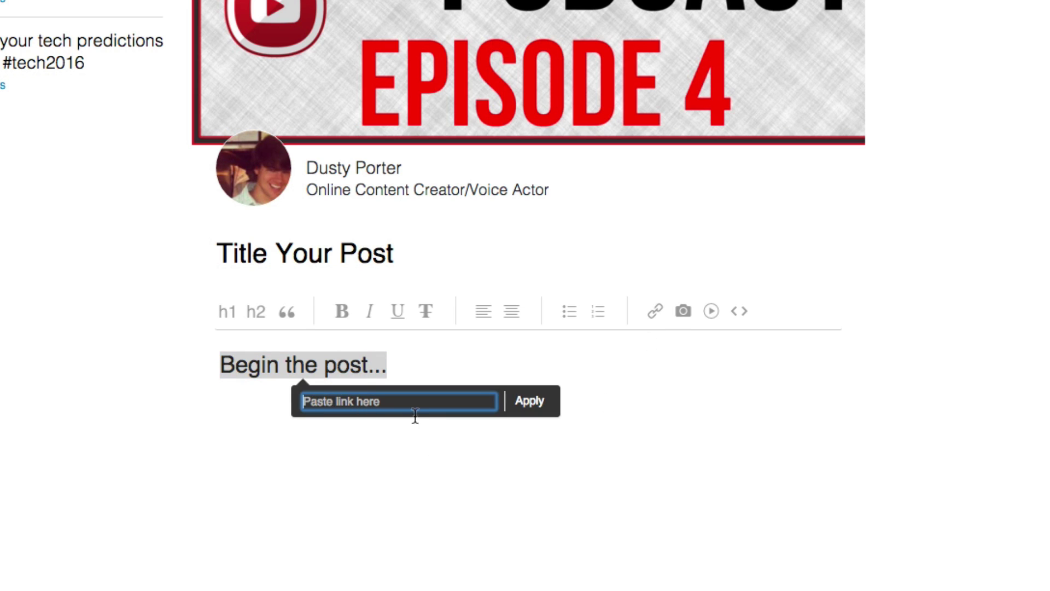
left_click(525, 422)
left_click_drag(401, 366, 200, 370)
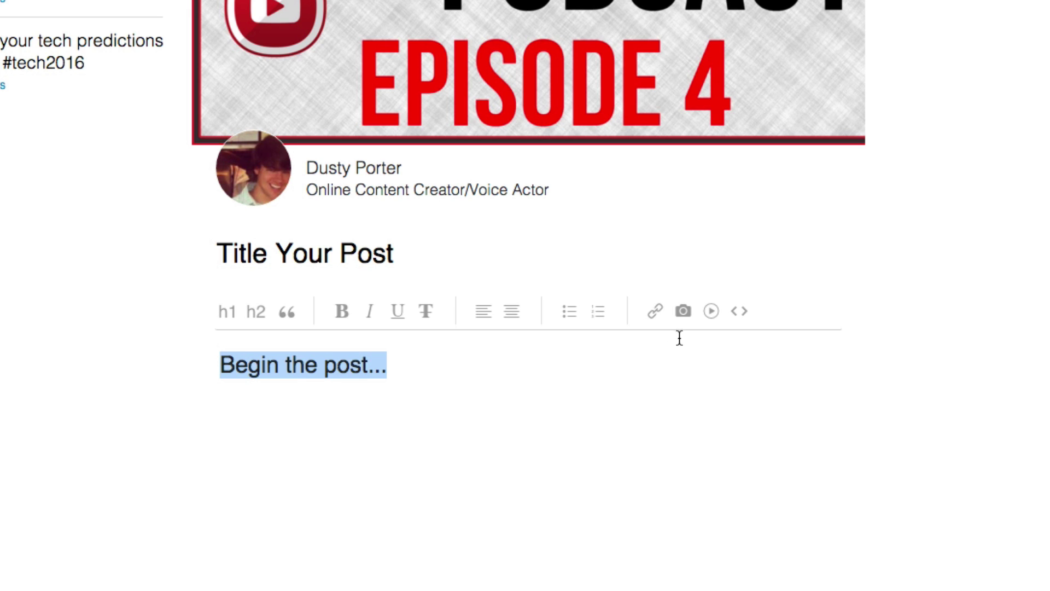
left_click(683, 312)
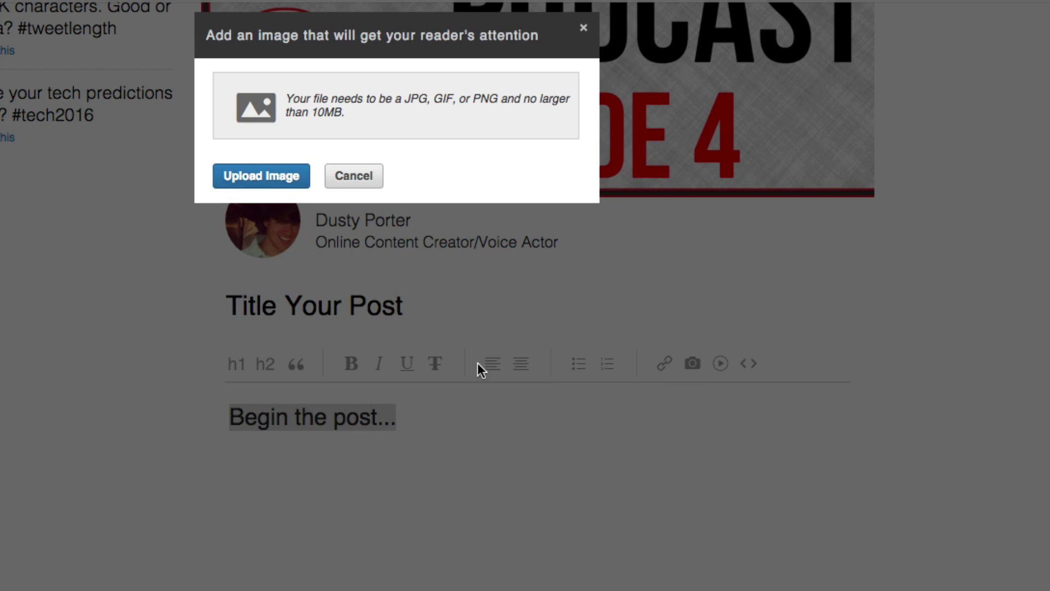
left_click(364, 181)
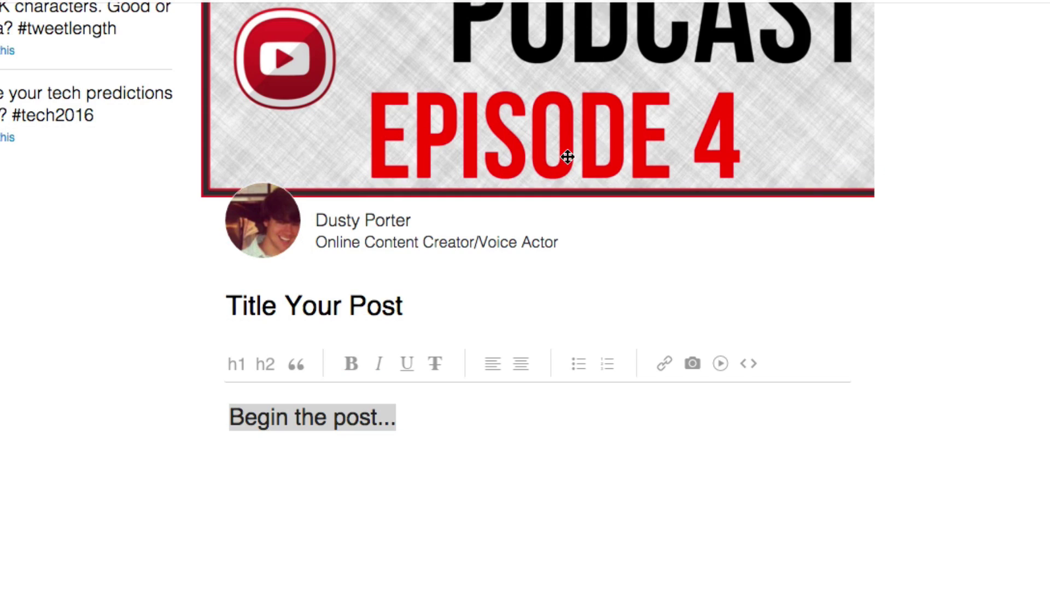
left_click(721, 363)
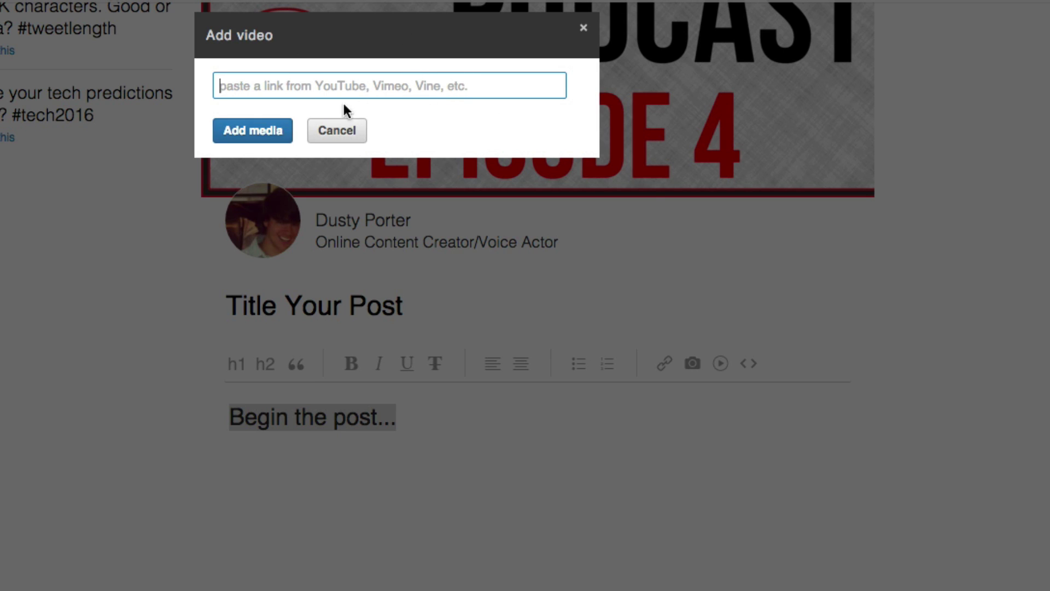
left_click(355, 141)
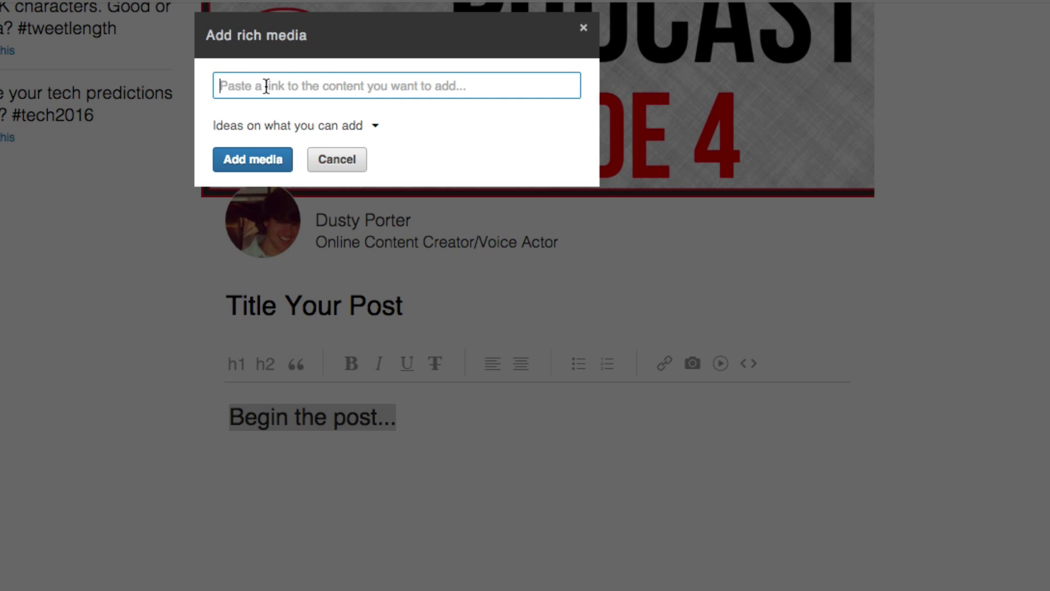
left_click(376, 127)
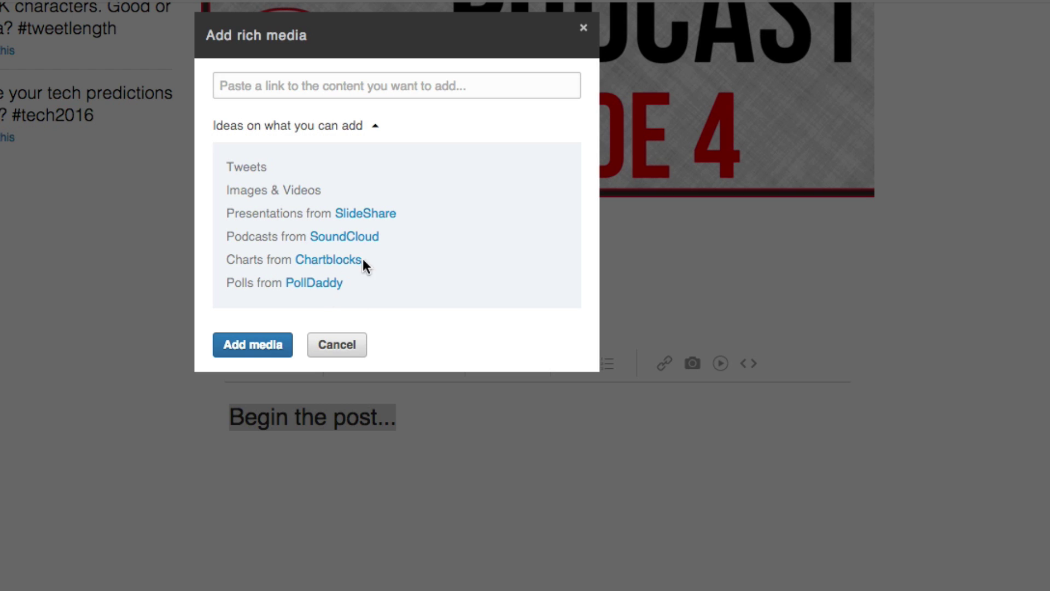
left_click(337, 345)
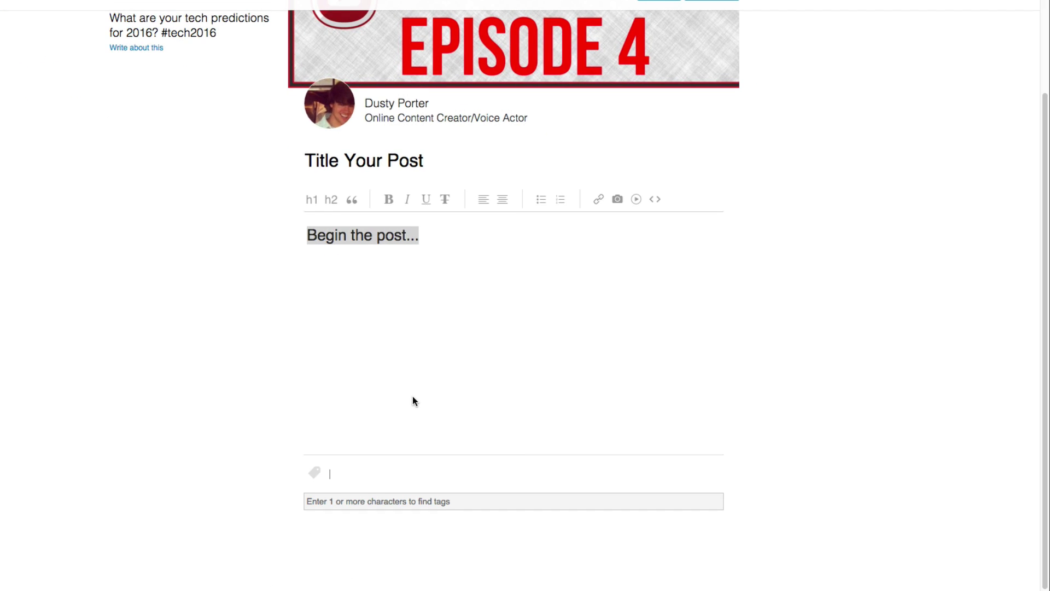
left_click(339, 473)
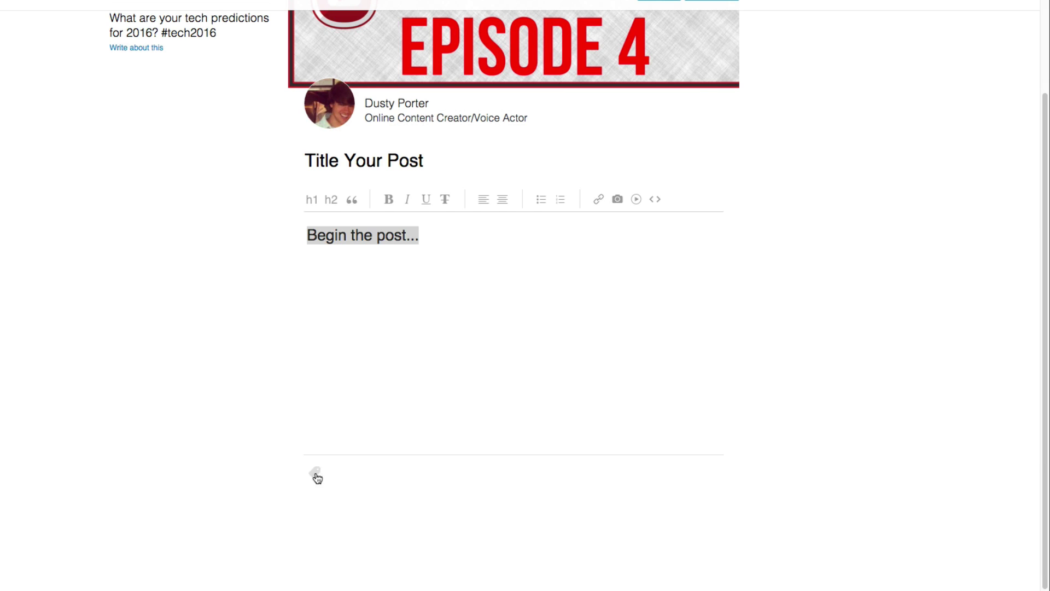
left_click(340, 473)
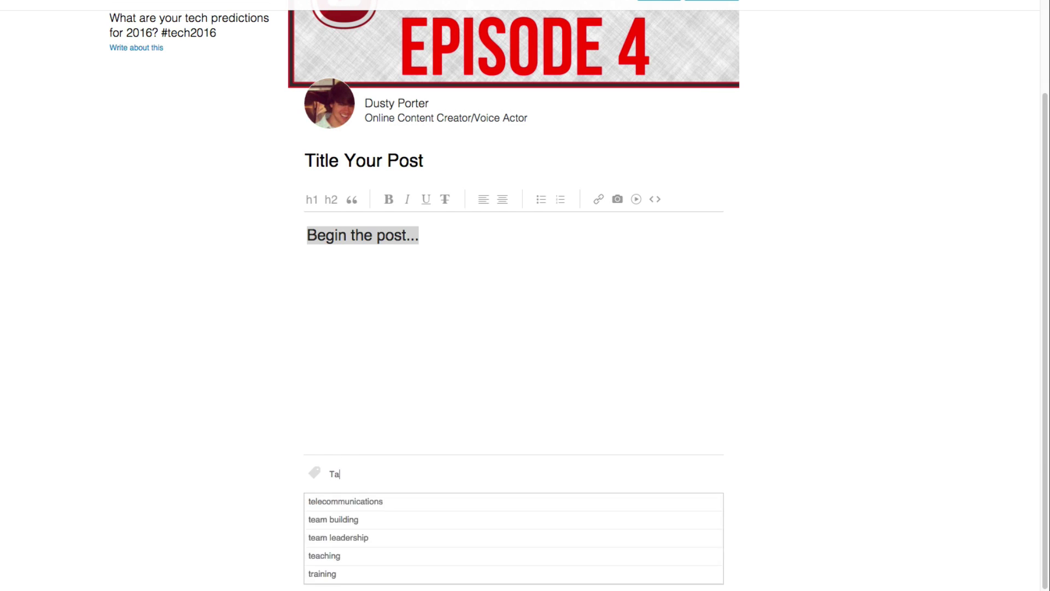
type("Tags here")
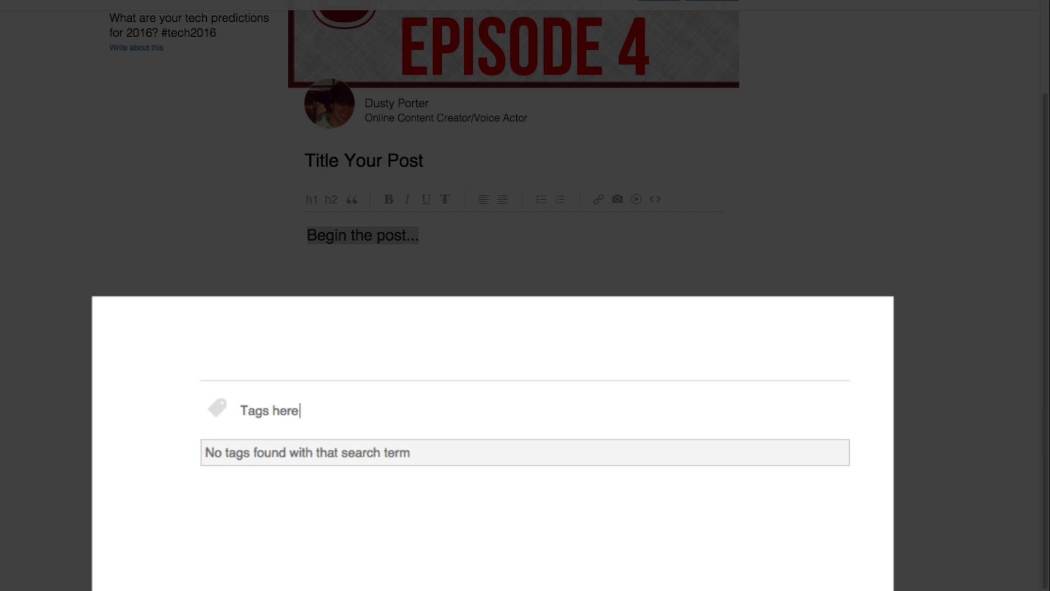
key("BackSpace")
key("BackSpace")
key("BackSpace")
key("BackSpace")
key("BackSpace")
key("BackSpace")
key("BackSpace")
key("BackSpace")
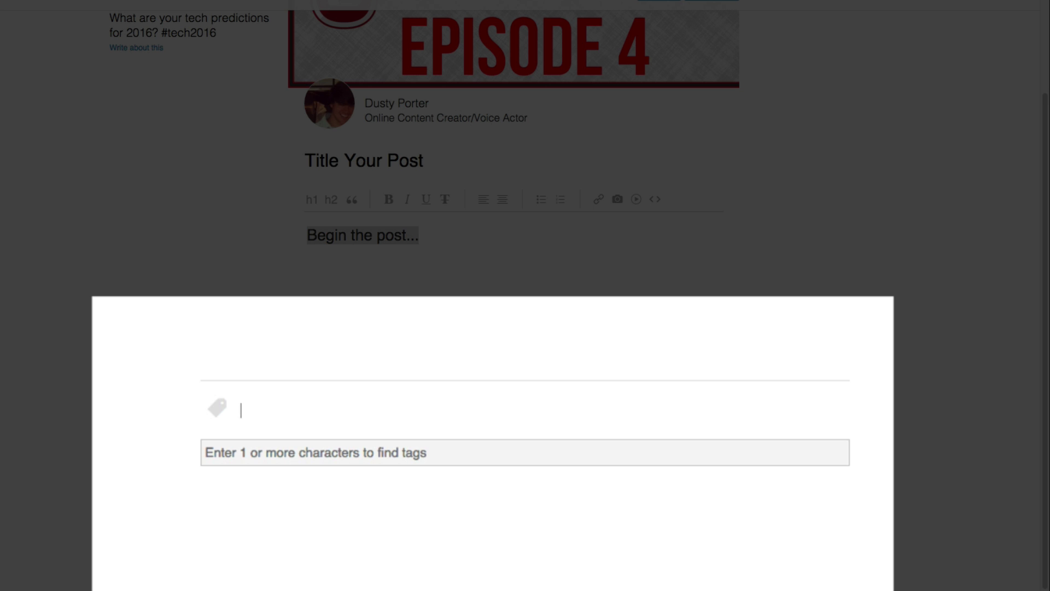
type("podcas")
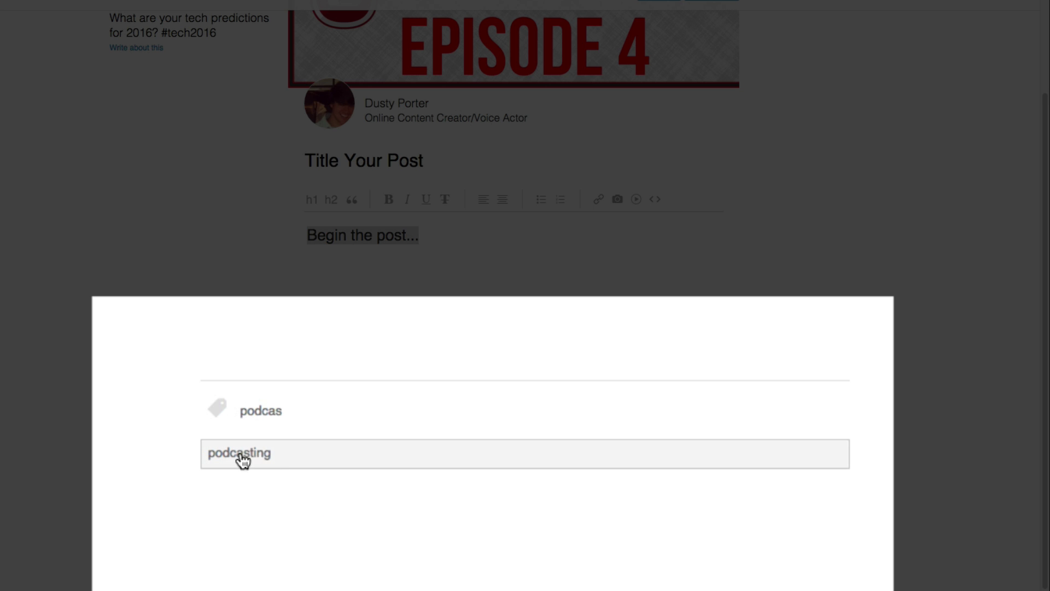
key("BackSpace")
key("BackSpace")
key("BackSpace")
key("BackSpace")
key("BackSpace")
key("BackSpace")
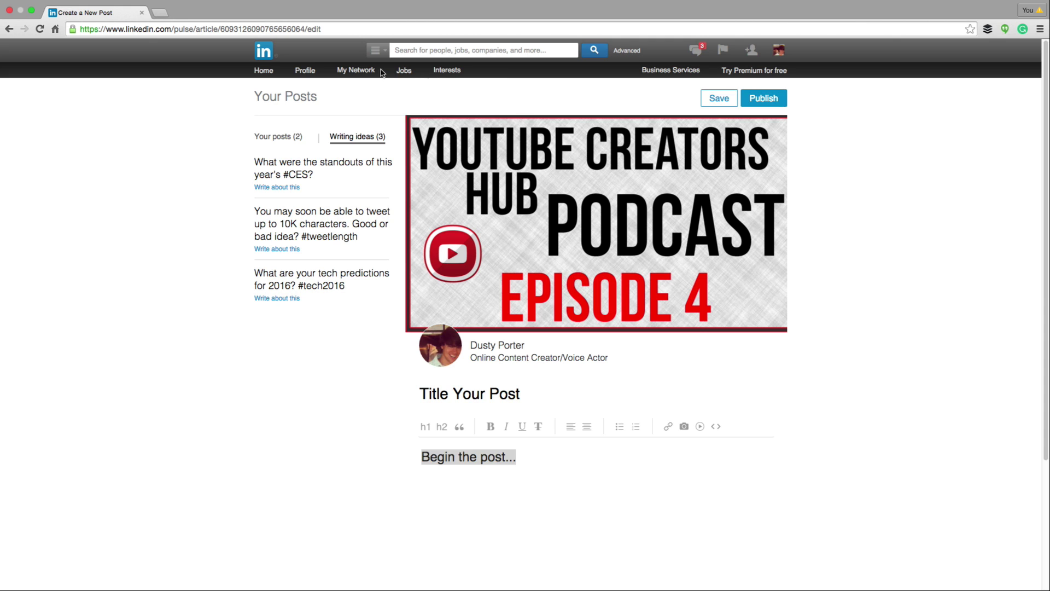
Step: Open the published Podcast Episode 4 post from the profile's Posts section
left_click(307, 78)
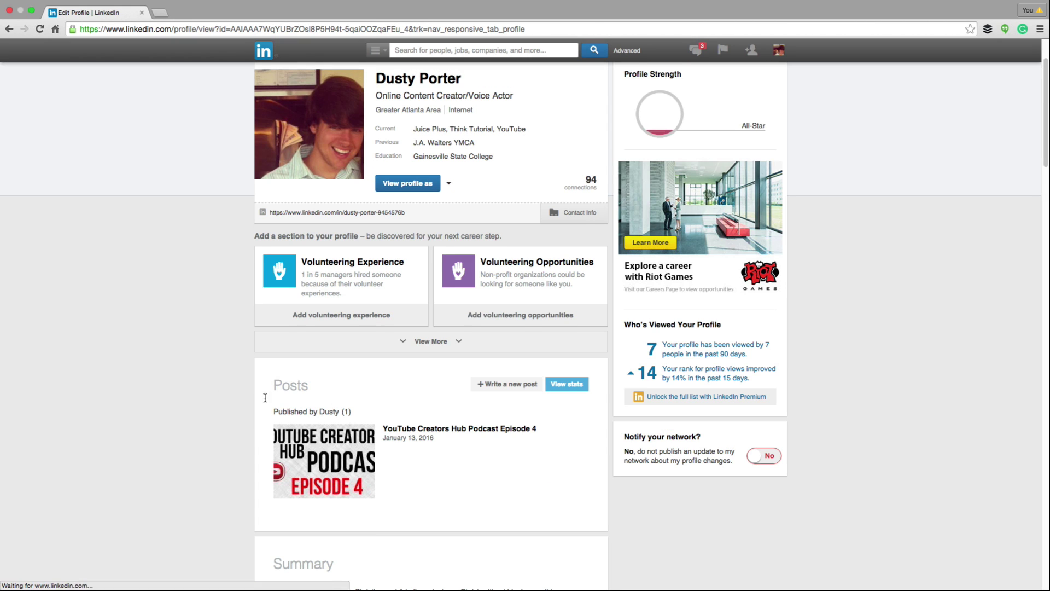
scroll(218, 415, "down", 2)
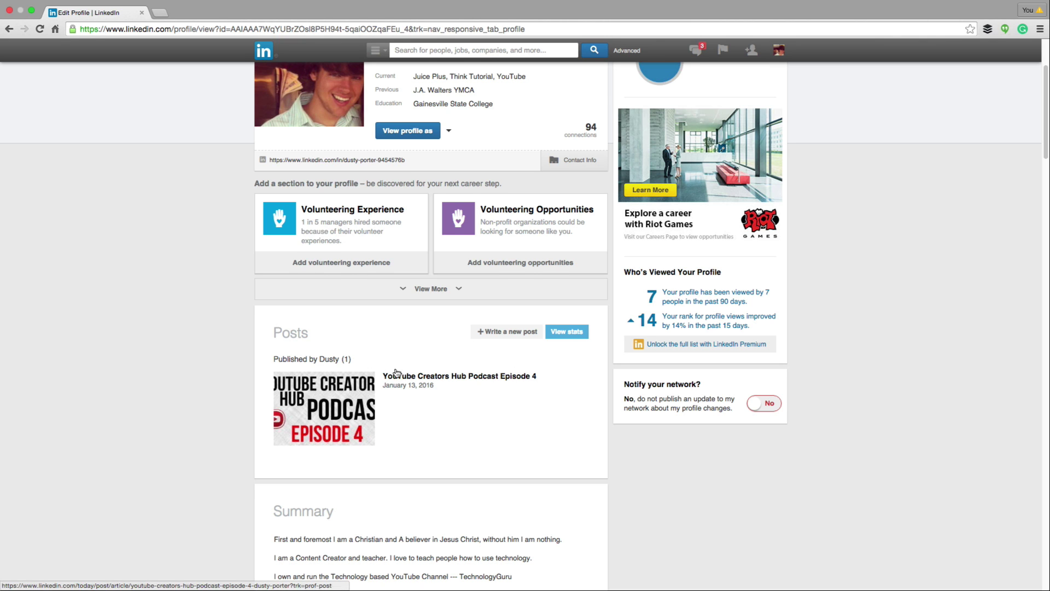
scroll(360, 391, "down", 1)
left_click(359, 391)
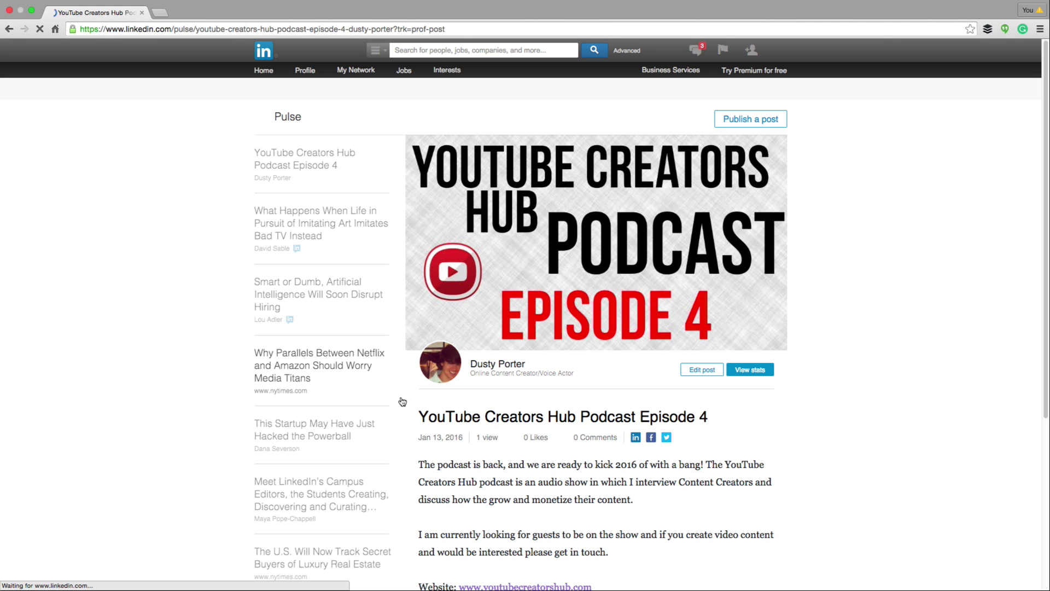
Step: Scroll through the Episode 4 article's cover, body text and tags
scroll(465, 432, "down", 2)
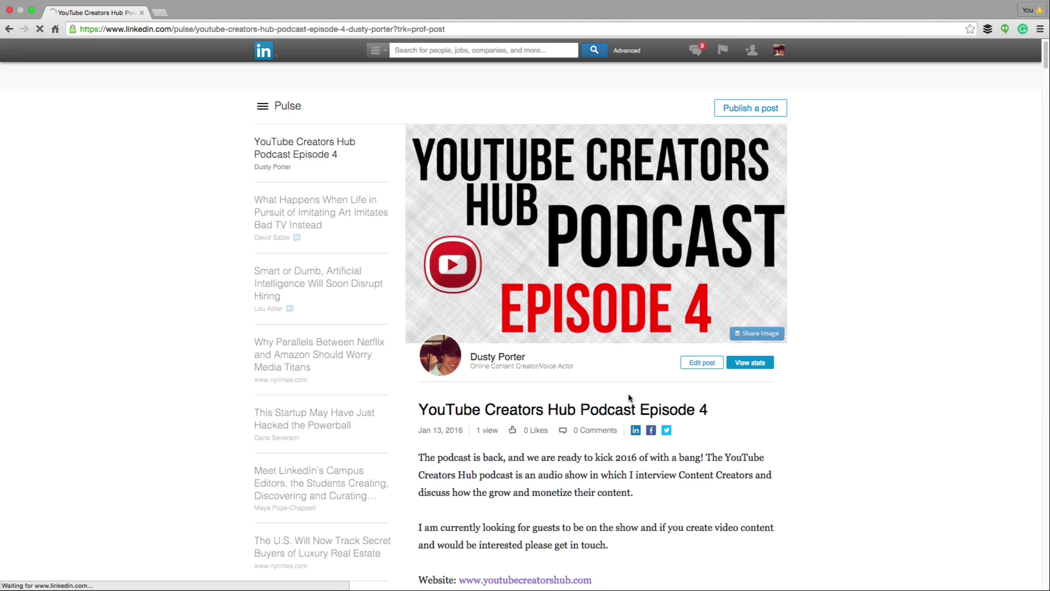
scroll(622, 498, "down", 3)
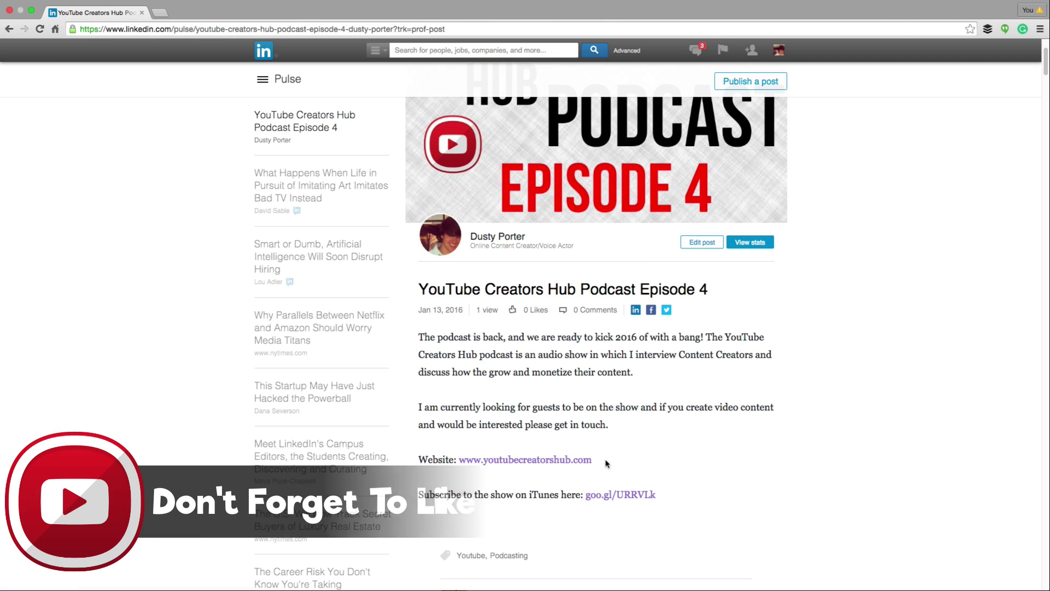
scroll(656, 432, "up", 2)
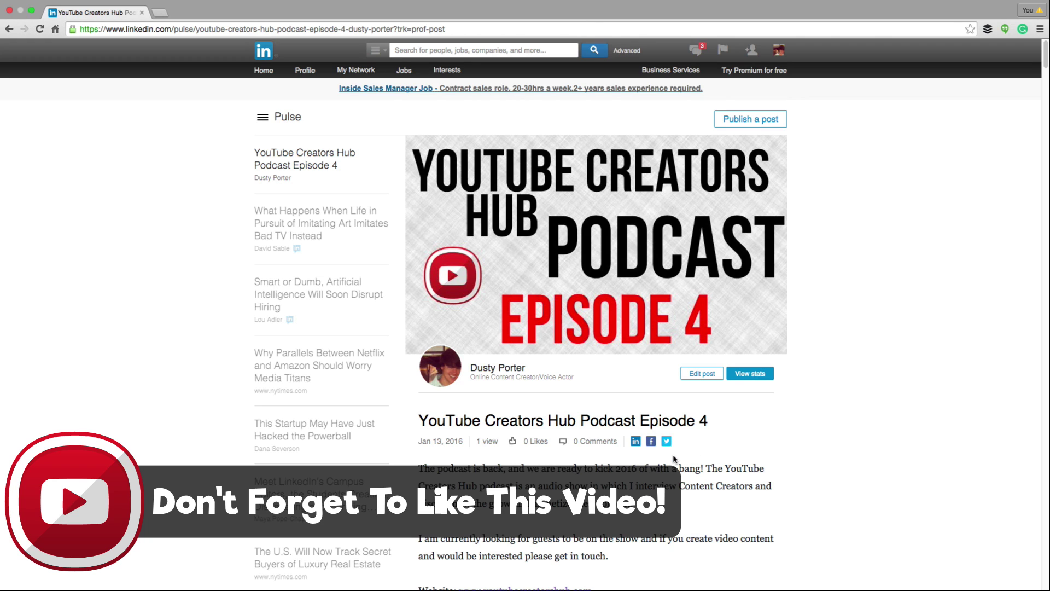
left_click(667, 443)
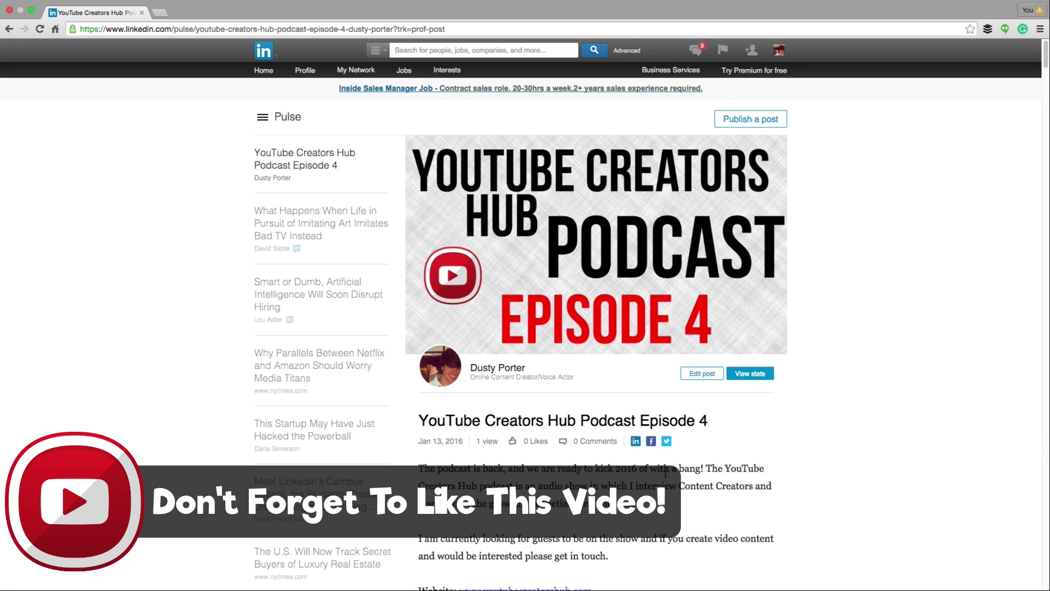